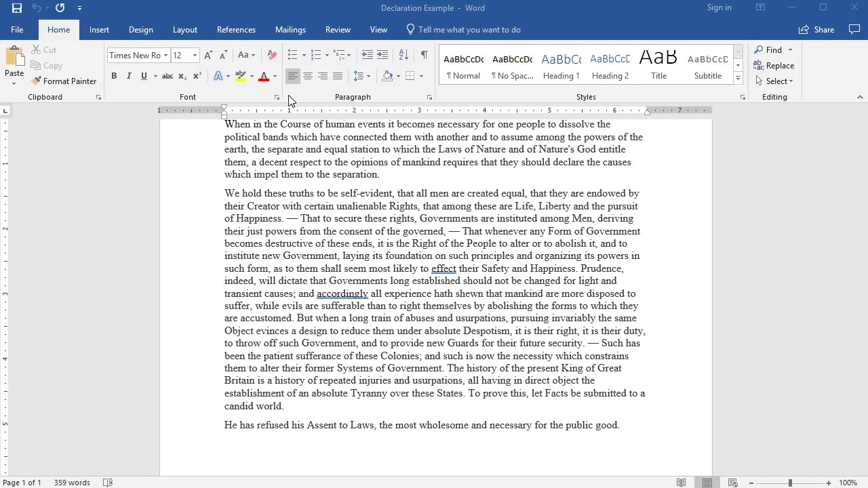
Scroll up until the 'Declaration of Independence' title shows above the first paragraph
scroll(316, 255, "up", 1)
scroll(316, 255, "up", 1)
scroll(309, 251, "down", 6)
scroll(297, 243, "up", 3)
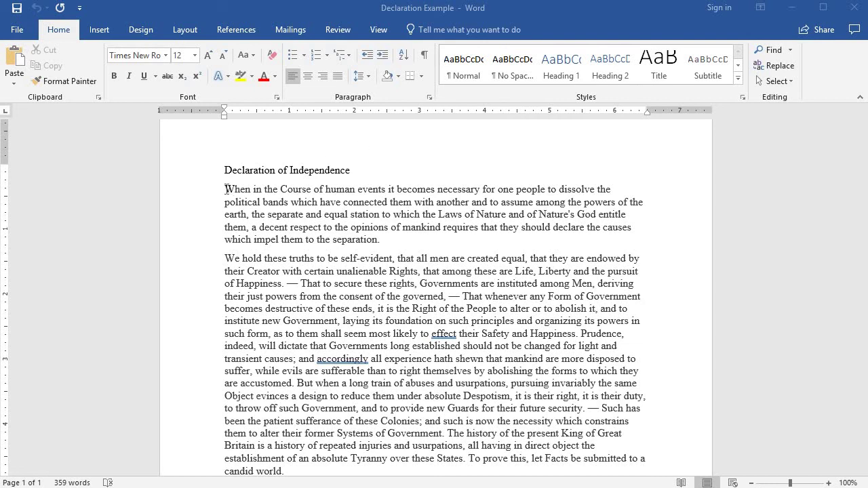
Drag-select both body paragraphs, from 'When in the Course' through 'candid world.'
left_click_drag(269, 334, 297, 470)
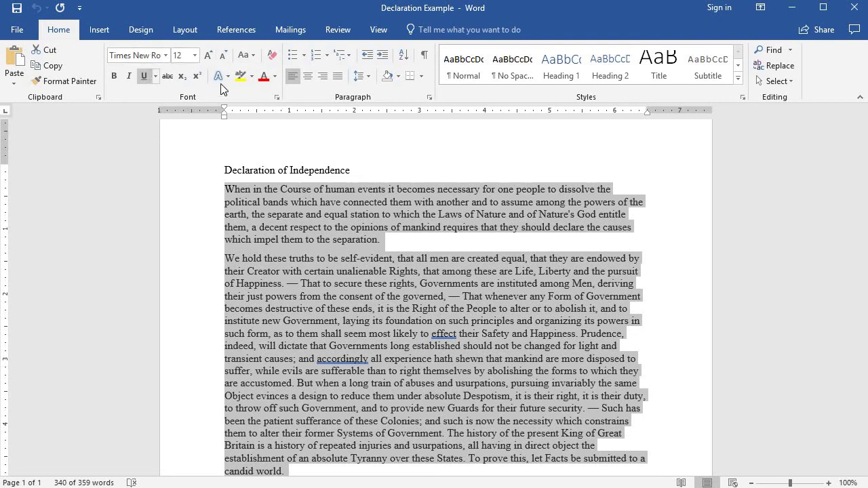
Open the Paragraph dialog for the selection, try Double line spacing, then revert to Single
left_click(430, 99)
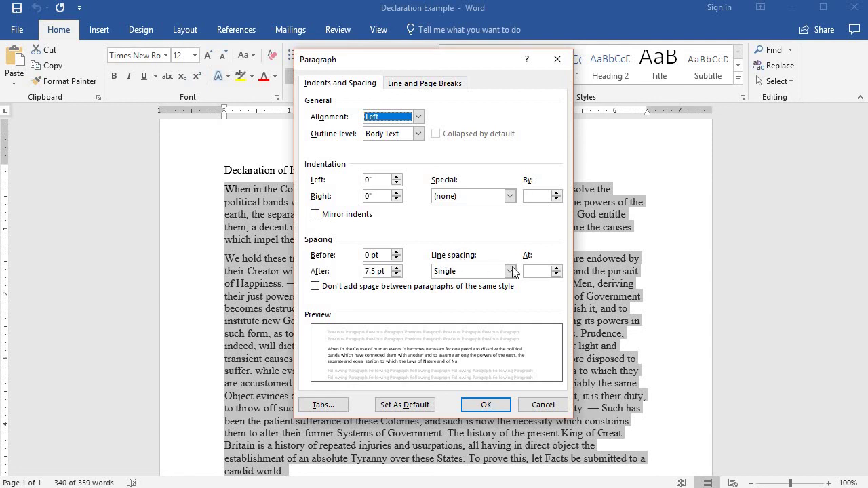
left_click(510, 272)
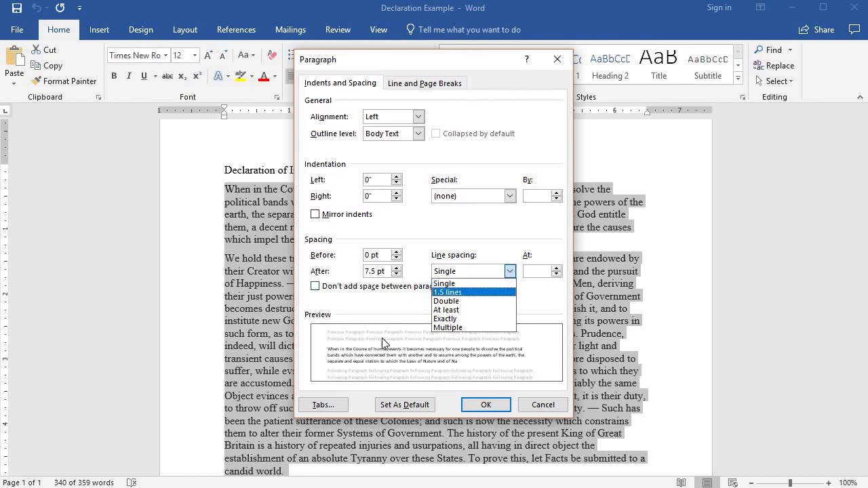
left_click(440, 303)
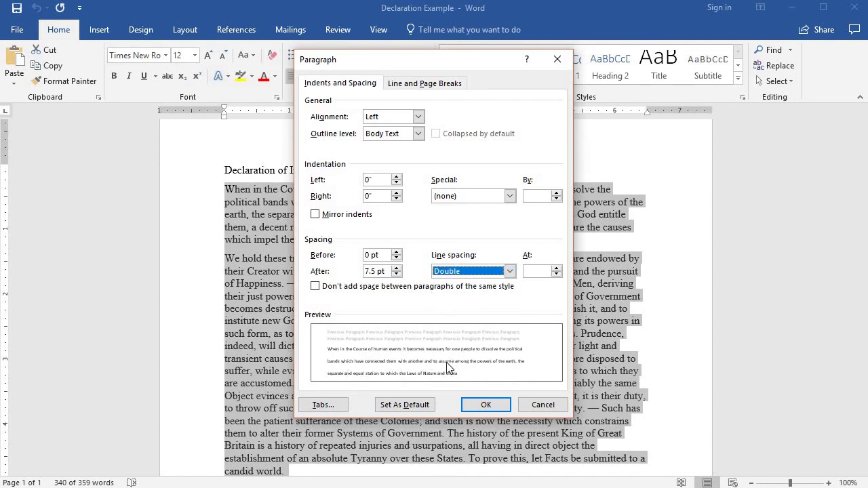
left_click(510, 271)
left_click(488, 281)
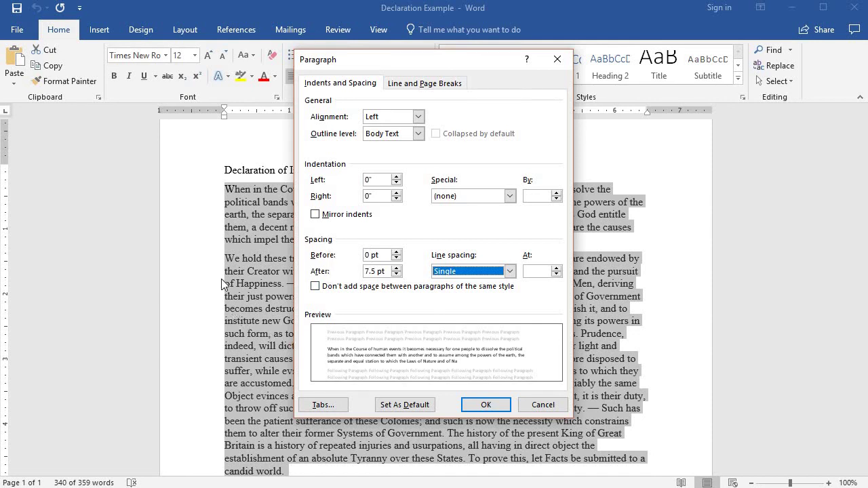
Set Spacing Before and After to 0 pt for the two paragraphs and apply
left_click(396, 252)
left_click(396, 253)
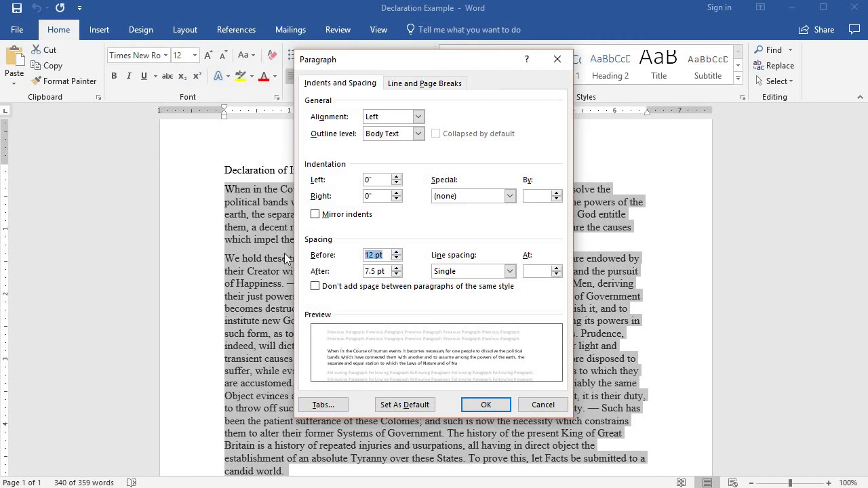
left_click(397, 259)
left_click(397, 259)
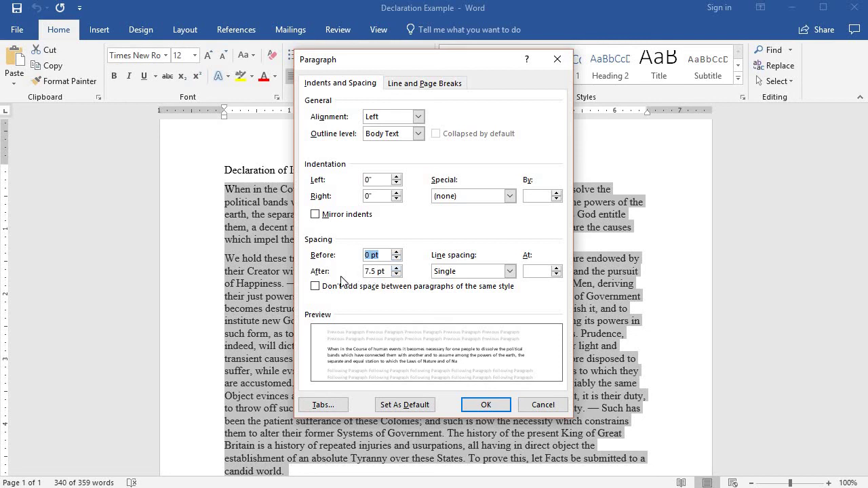
left_click(397, 275)
left_click(397, 275)
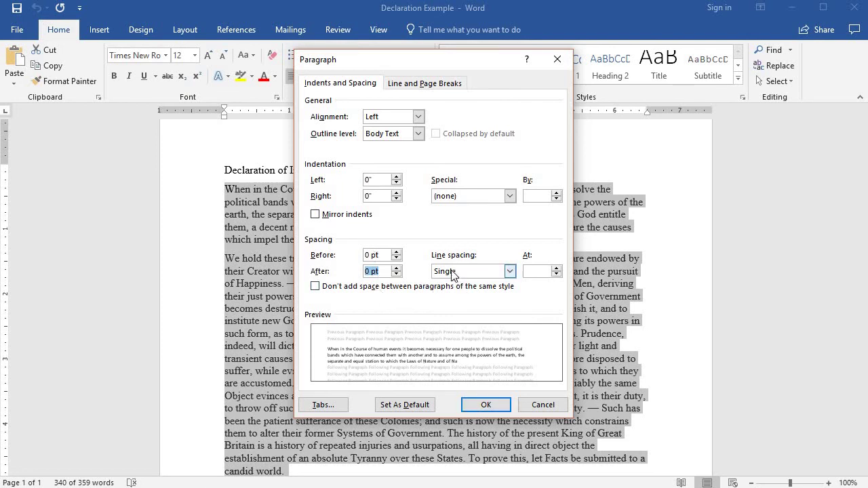
left_click(483, 405)
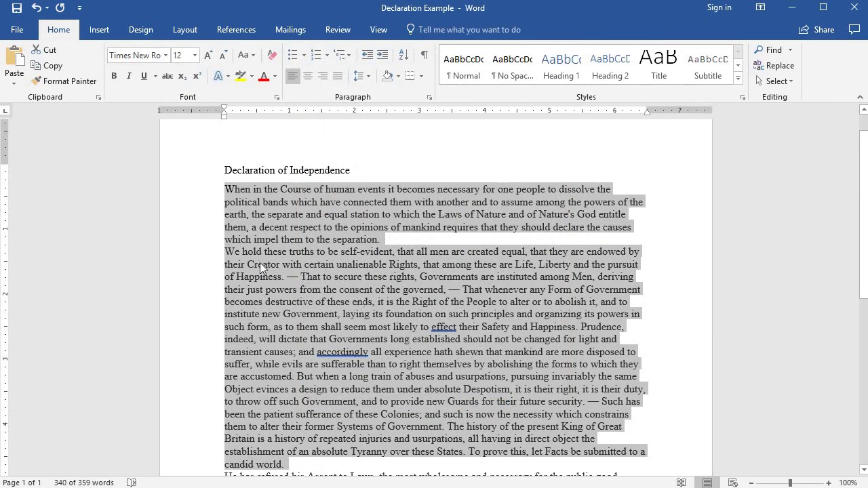
Set the selected paragraphs' line spacing to Double in the Paragraph dialog
left_click(428, 100)
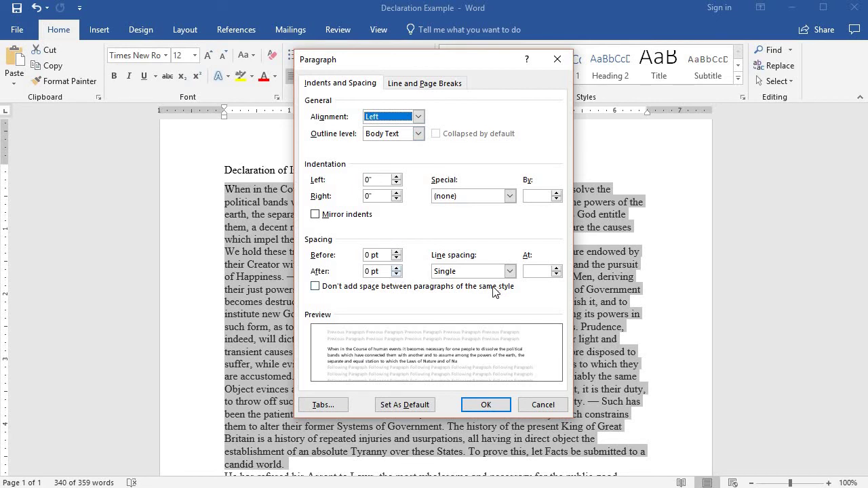
left_click(510, 271)
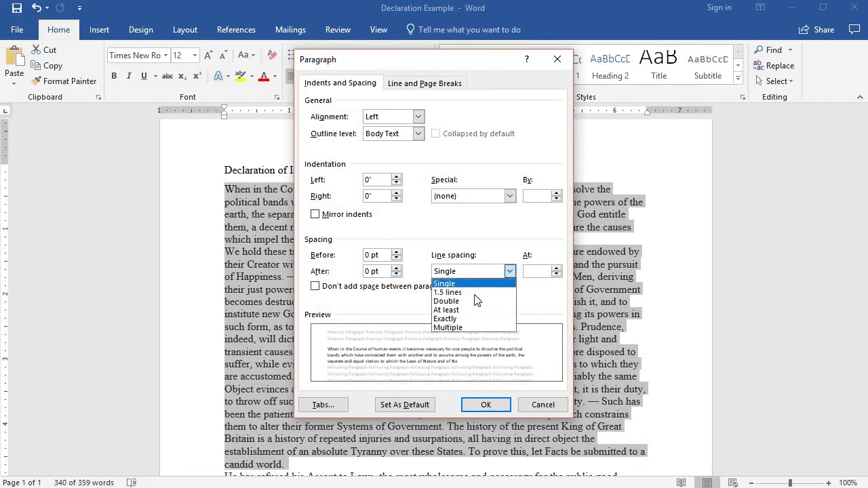
left_click(468, 304)
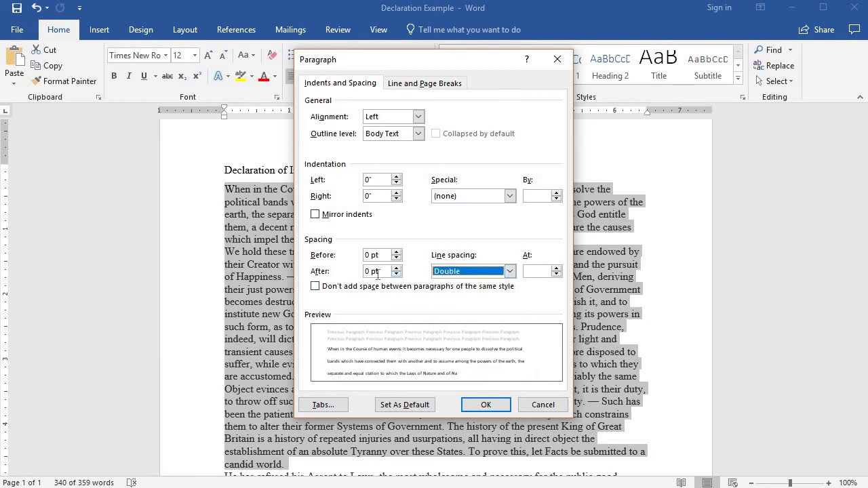
left_click(468, 403)
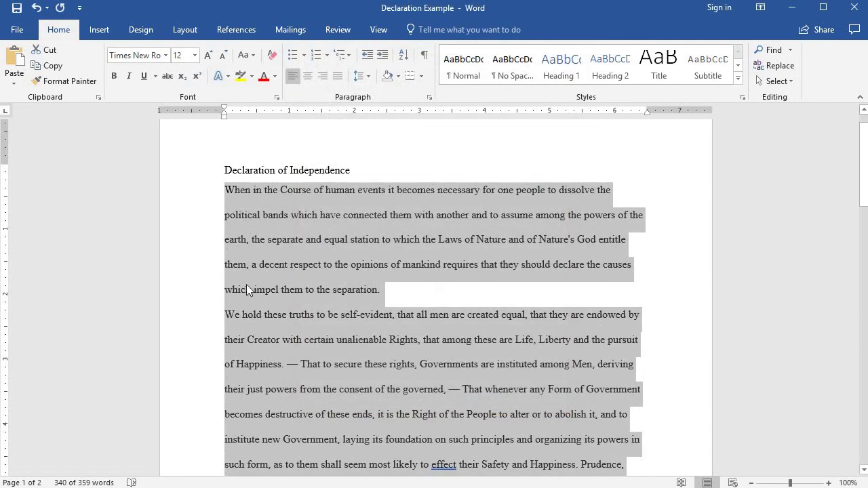
Deselect the text and recheck the Paragraph dialog values, closing it unchanged
left_click(311, 328)
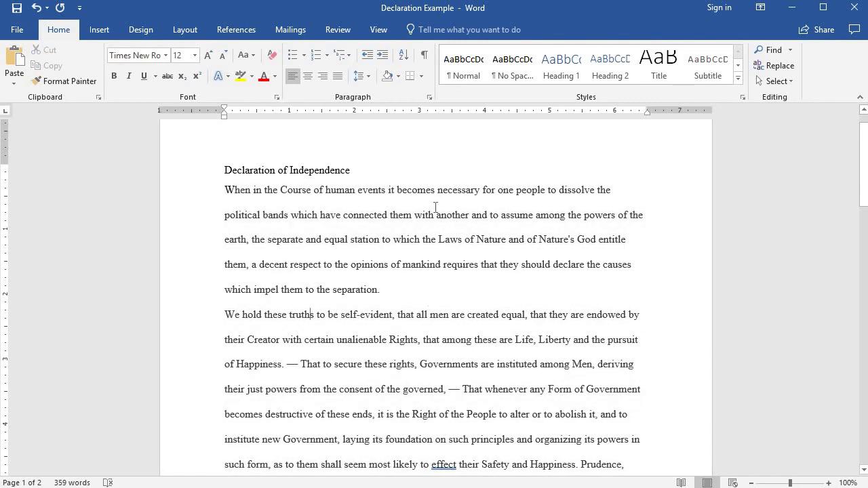
left_click(430, 99)
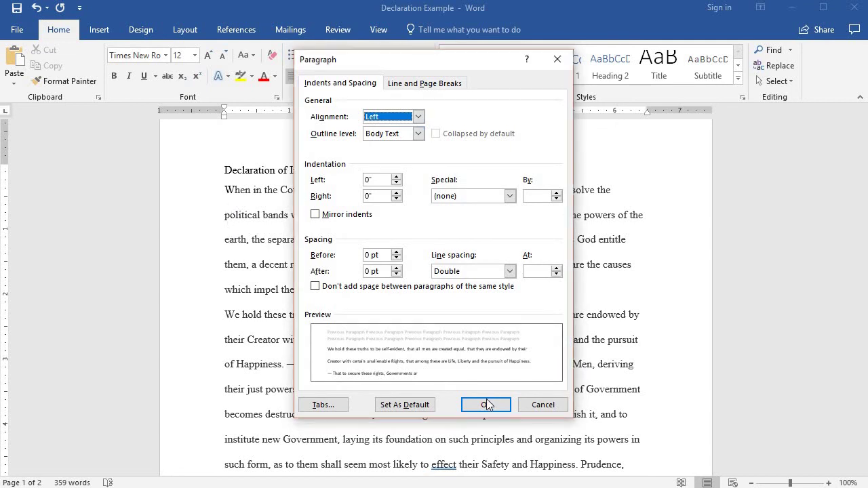
left_click(544, 404)
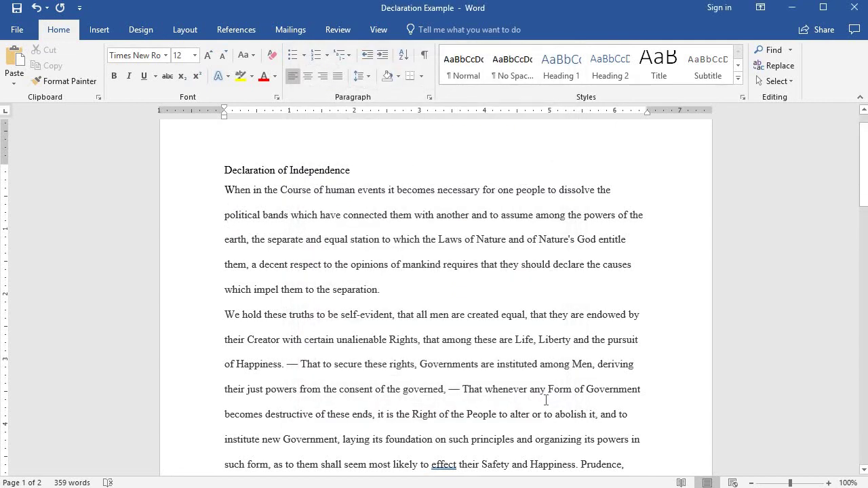
Select the whole document and give it Double line spacing with 0 pt after
key("ctrl+a")
left_click(429, 97)
left_click(397, 274)
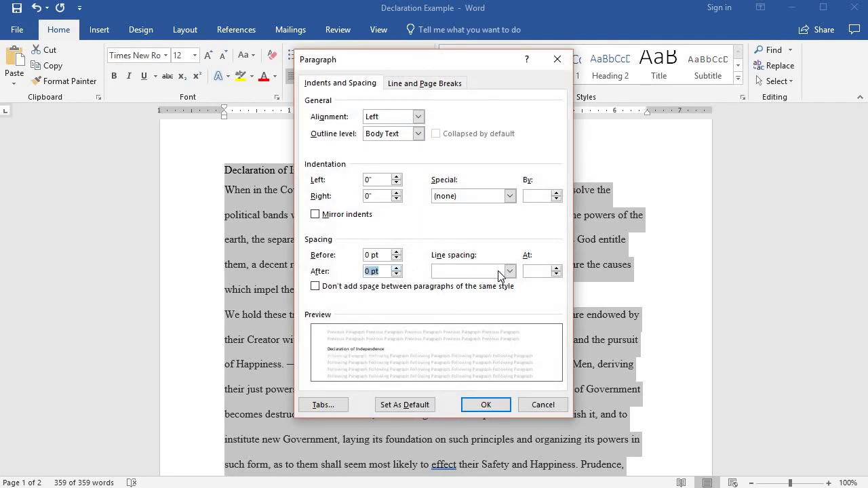
left_click(509, 271)
left_click(486, 304)
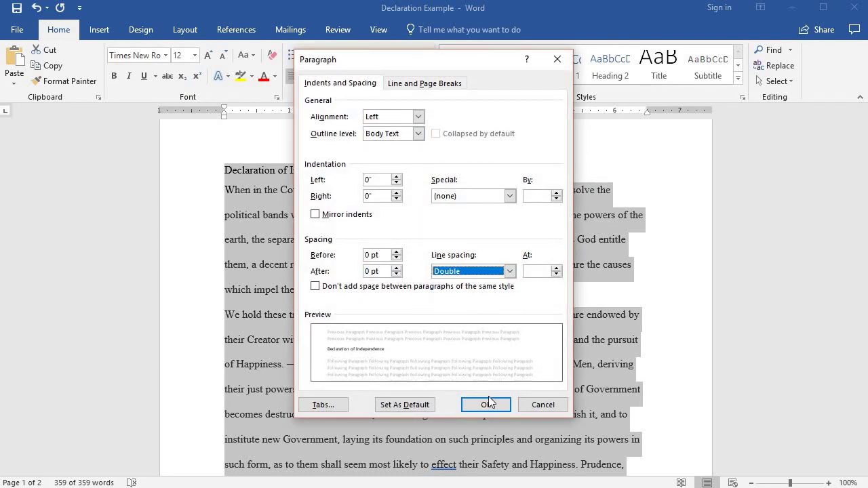
left_click(485, 405)
Raise spacing after paragraphs to 12 pt for the selected text
right_click(311, 216)
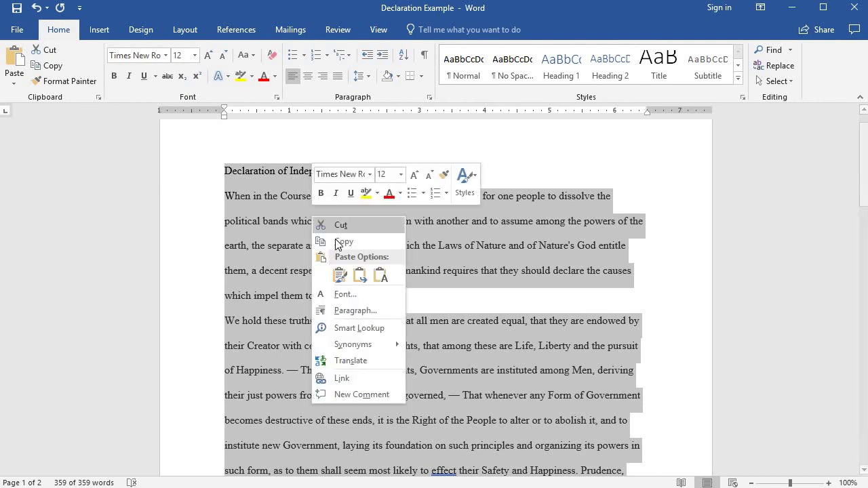
left_click(431, 99)
left_click(396, 268)
left_click(397, 268)
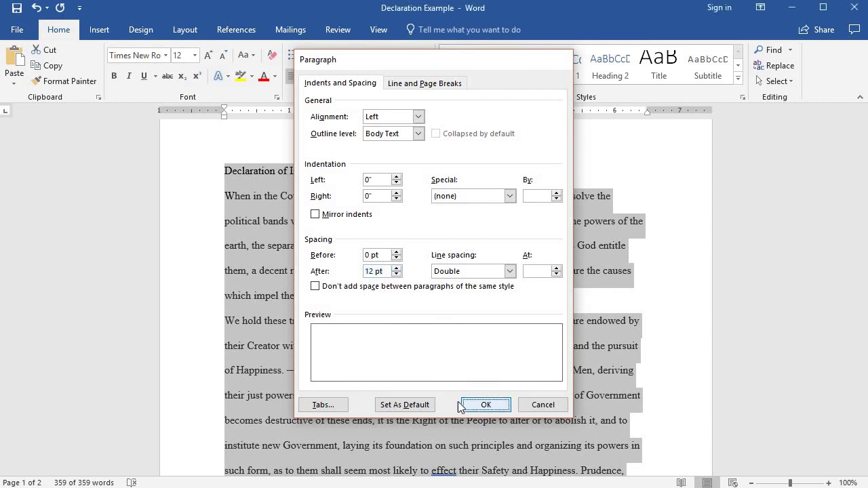
left_click(485, 406)
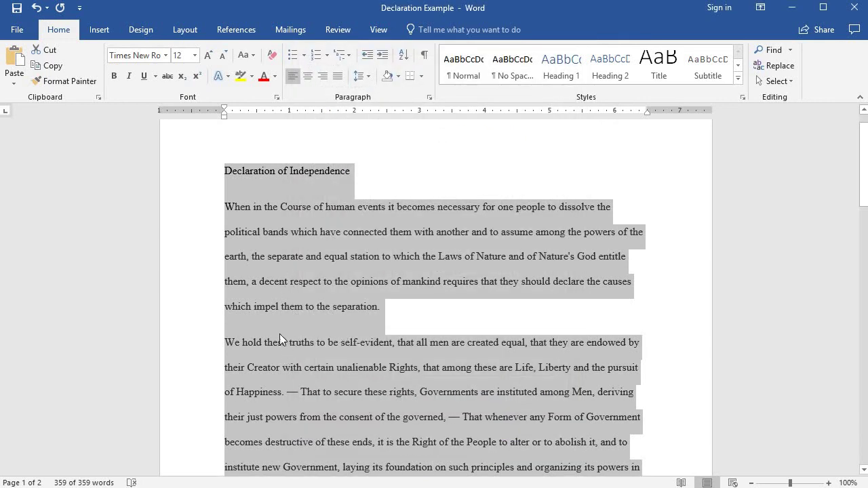
Return spacing after paragraphs to 0 pt, then deselect the document text
left_click(430, 99)
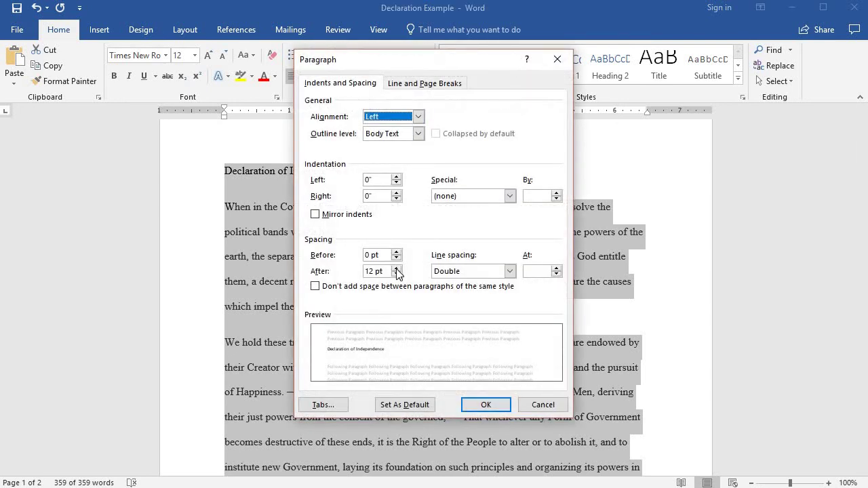
left_click(397, 268)
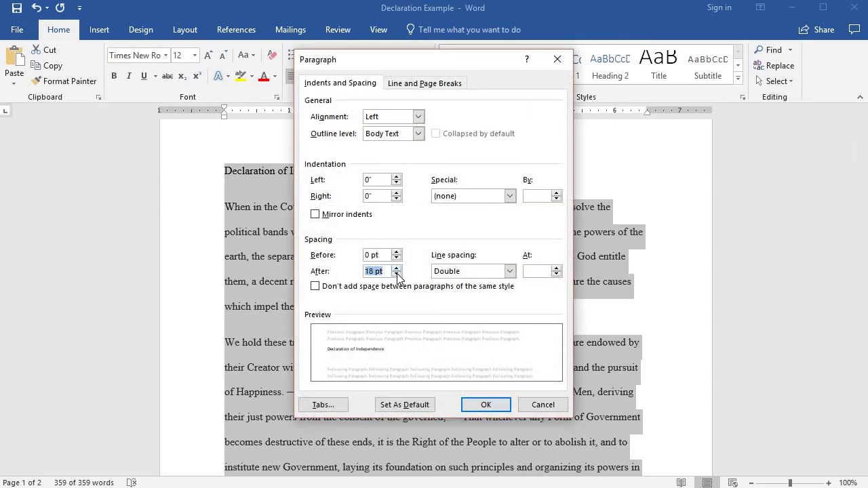
left_click(397, 275)
left_click(397, 275)
left_click(396, 275)
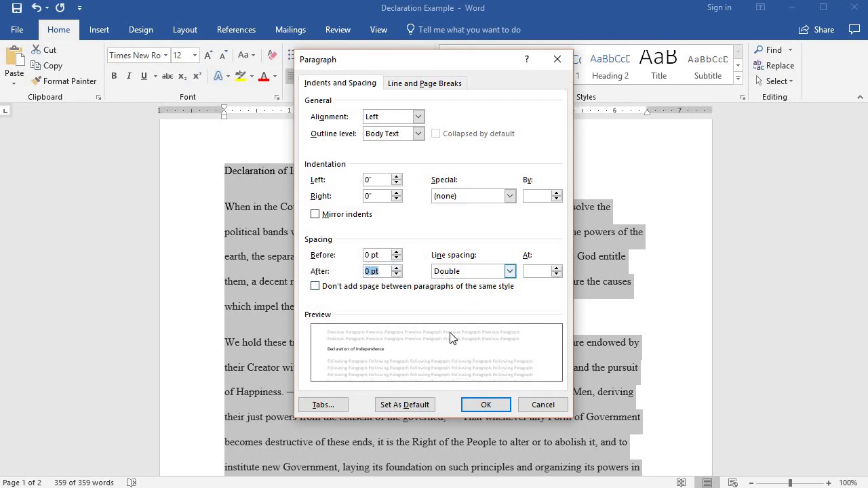
left_click(489, 407)
left_click(315, 230)
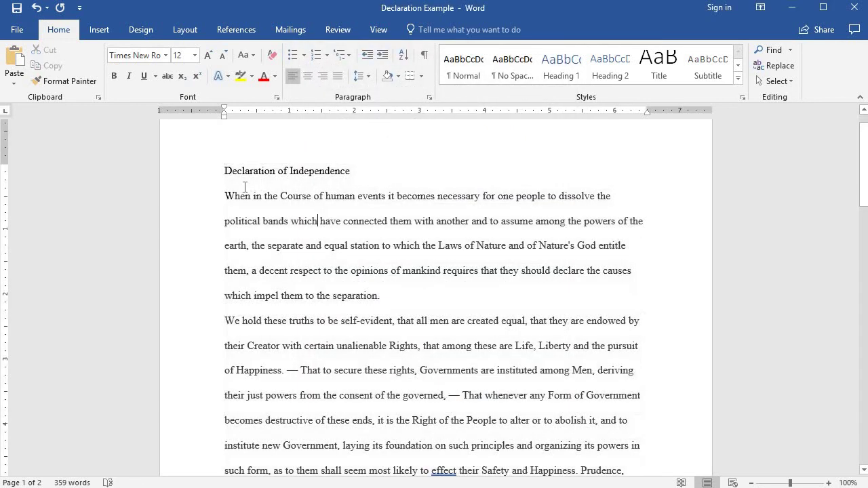
left_click_drag(225, 196, 399, 295)
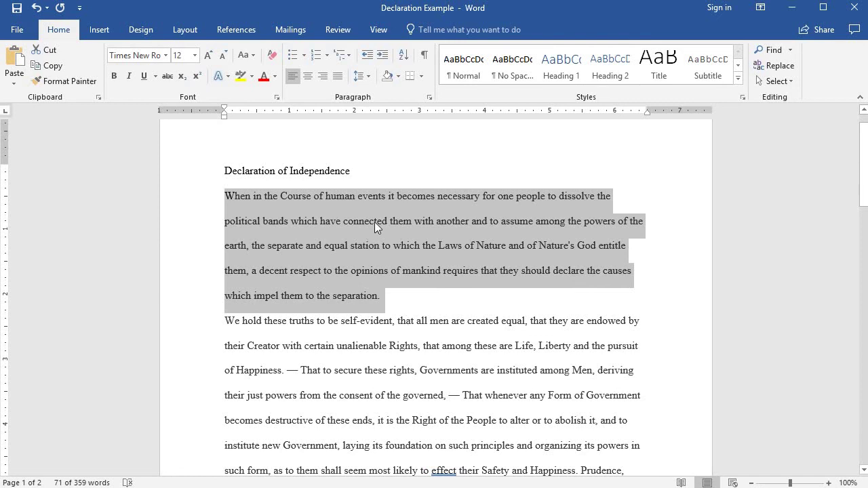
Open the first paragraph's Paragraph settings and increase its left indent to 1.4"
left_click(429, 99)
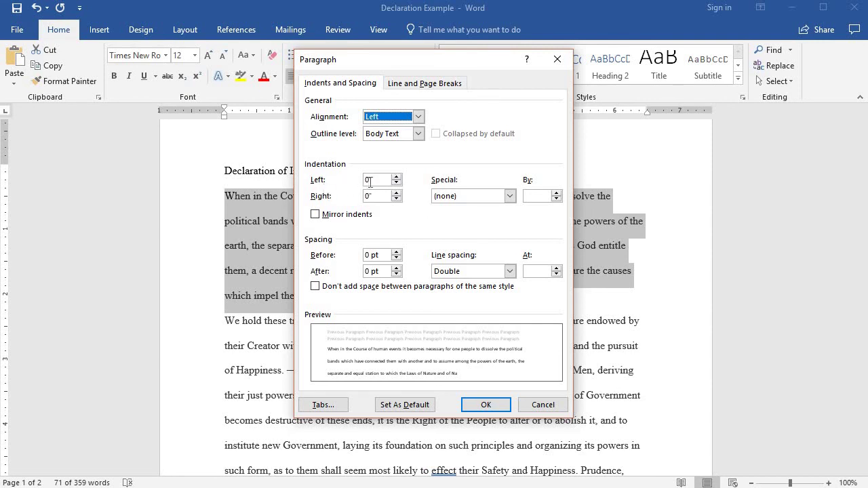
left_click(396, 177)
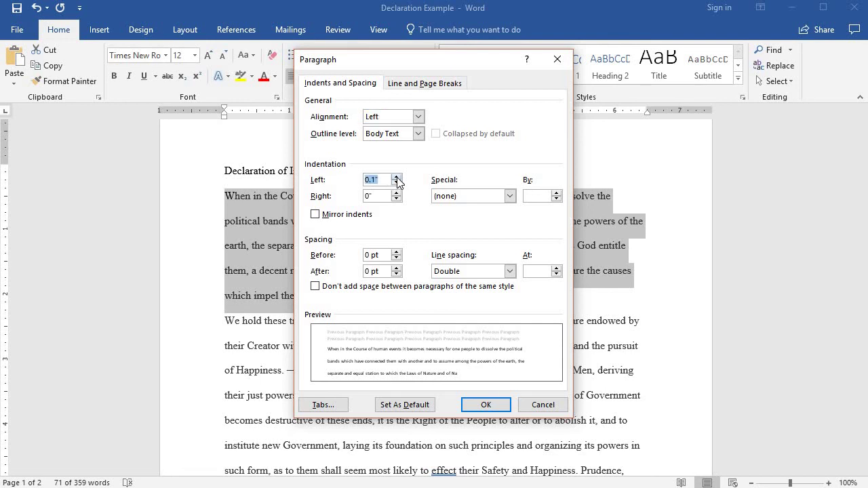
left_click(397, 177)
left_click(397, 178)
left_click(397, 178)
left_click(397, 178)
left_click(397, 178)
left_click(397, 178)
left_click(396, 178)
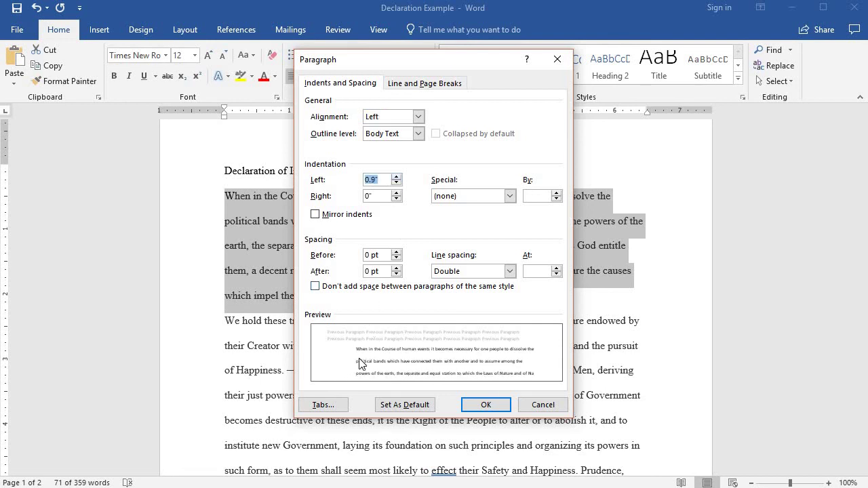
left_click(397, 177)
left_click(398, 177)
left_click(397, 178)
left_click(399, 178)
left_click(398, 177)
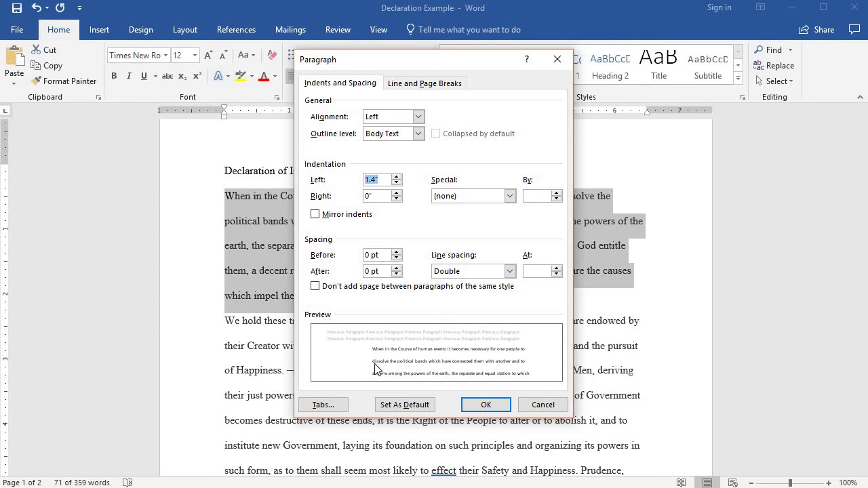
Spin the first paragraph's left indent back down toward 0"
left_click(398, 183)
left_click(398, 183)
left_click(399, 183)
left_click(398, 183)
left_click(398, 183)
left_click(398, 183)
left_click(398, 183)
left_click(399, 183)
left_click(399, 183)
left_click(398, 183)
left_click(398, 183)
left_click(399, 183)
left_click(398, 183)
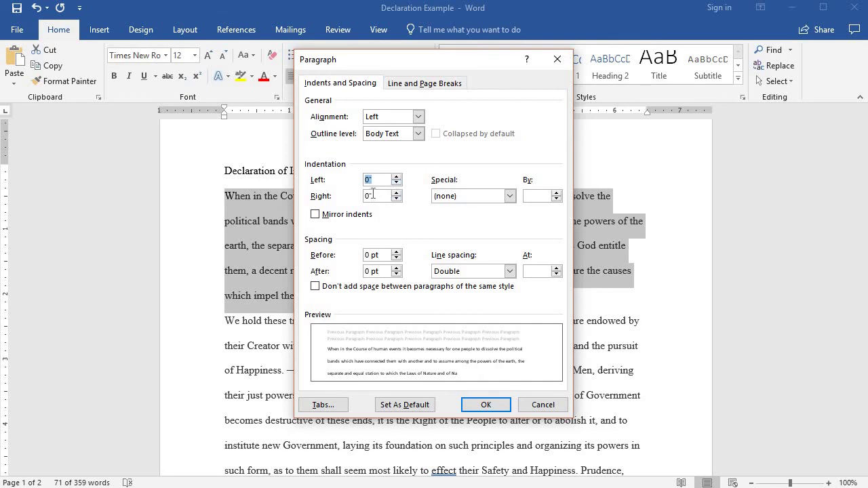